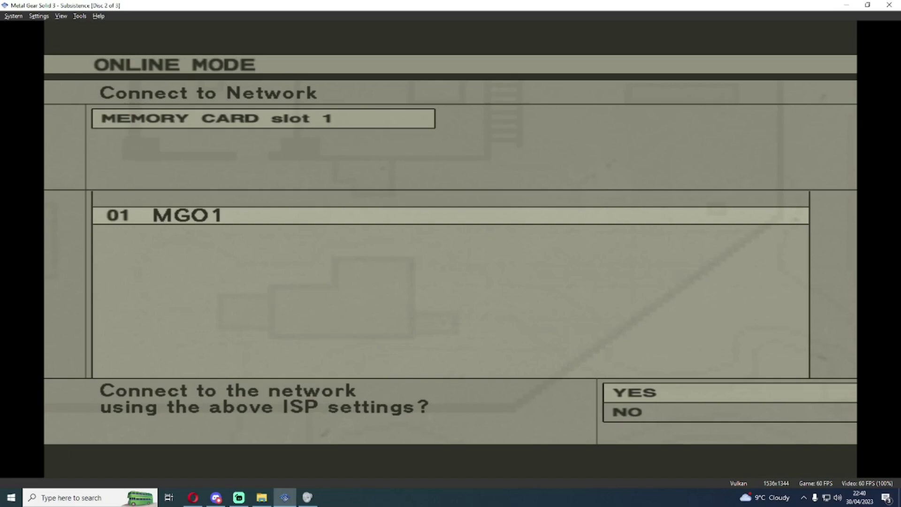
Back out of the network connection prompt and DNAS license agreement, and open the game's Network Settings.
key("k")
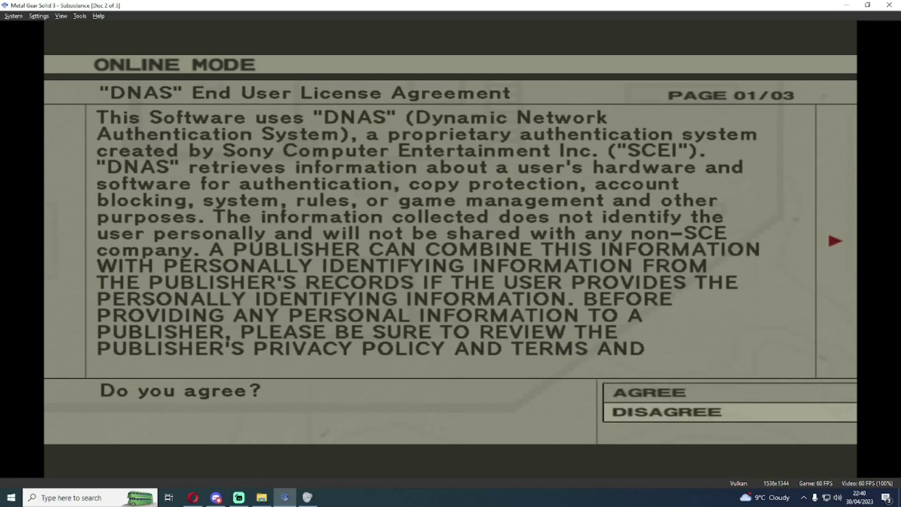
key("k")
key("Down")
key("k")
Review the router, UDP port, bandwidth and network configuration file entries, and apply the settings to return to the Network Menu.
key("Down")
key("Down")
key("Down")
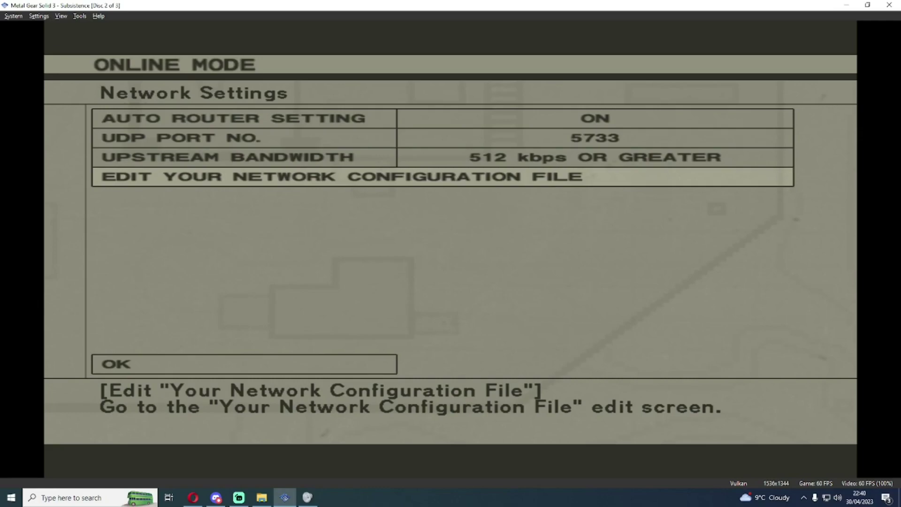
key("Down")
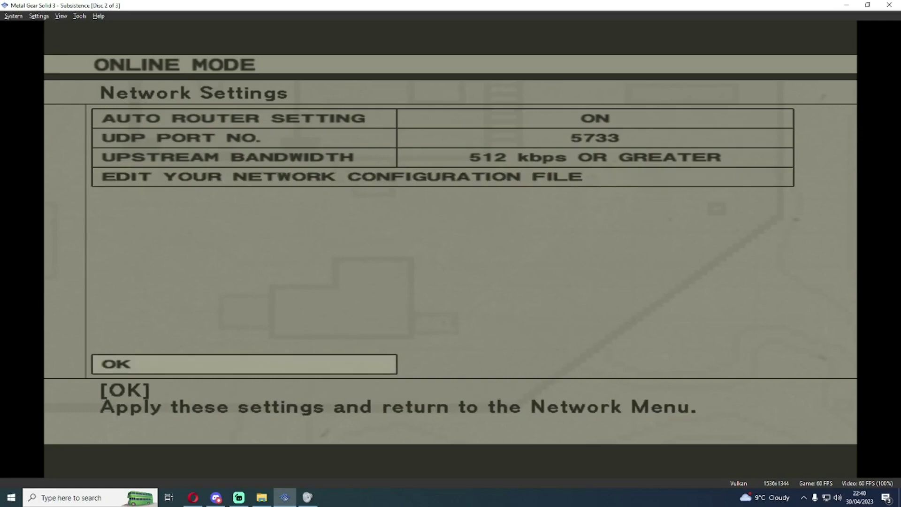
key("Up")
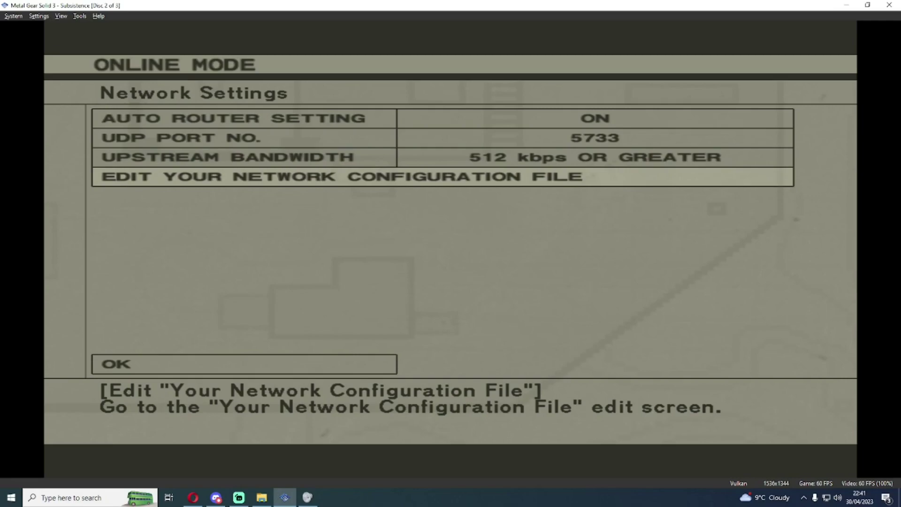
key("Down")
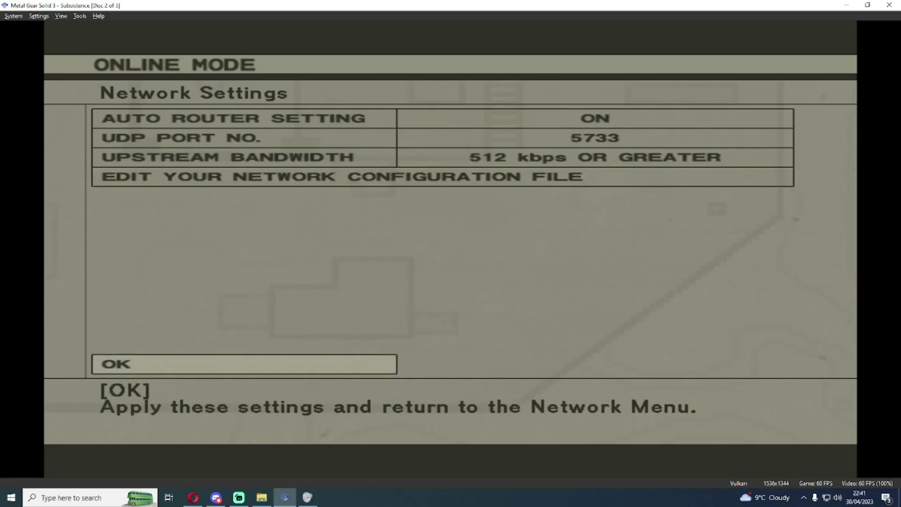
key("Return")
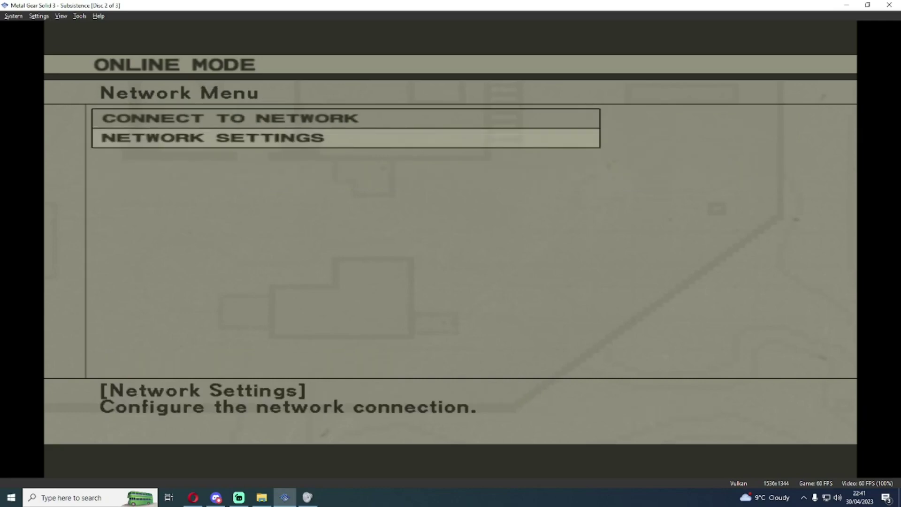
Start connecting to the network, agree to the DNAS End User License Agreement and load the MGO1 settings from memory card slot 1.
key("Up")
key("Return")
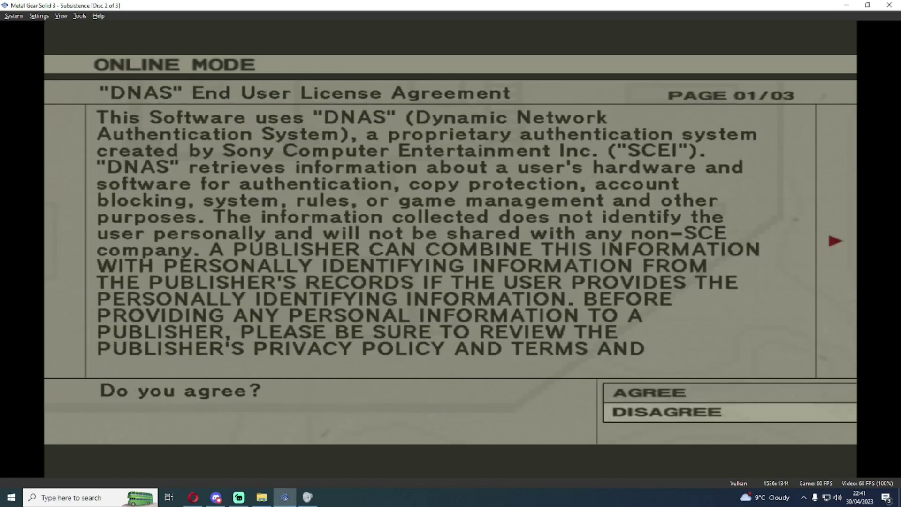
key("Up")
key("Return")
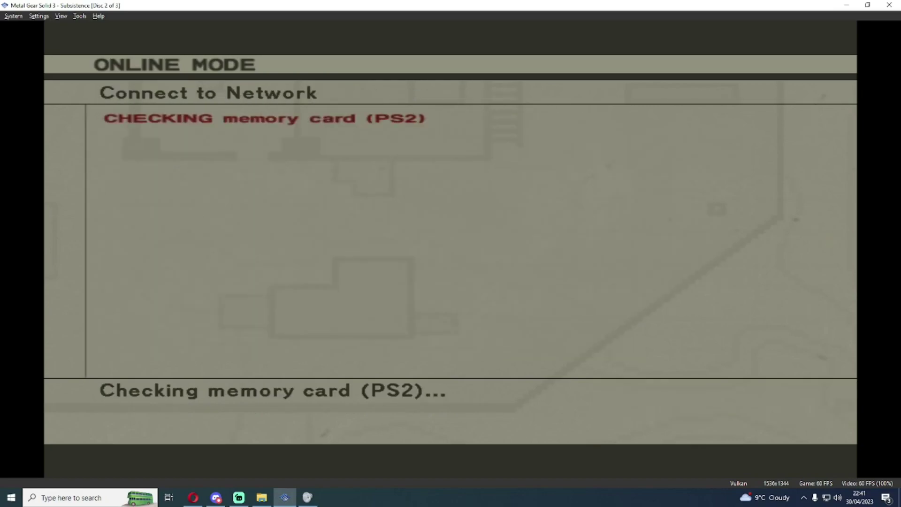
key("Return")
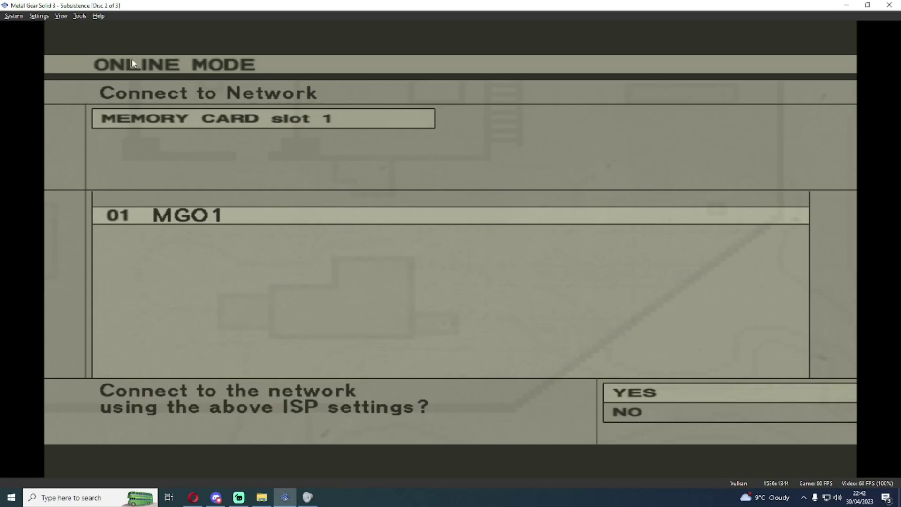
In the emulator's Network & HDD settings, set the Ethernet device type to Sockets and the Ethernet device to Ethernet.
left_click(37, 17)
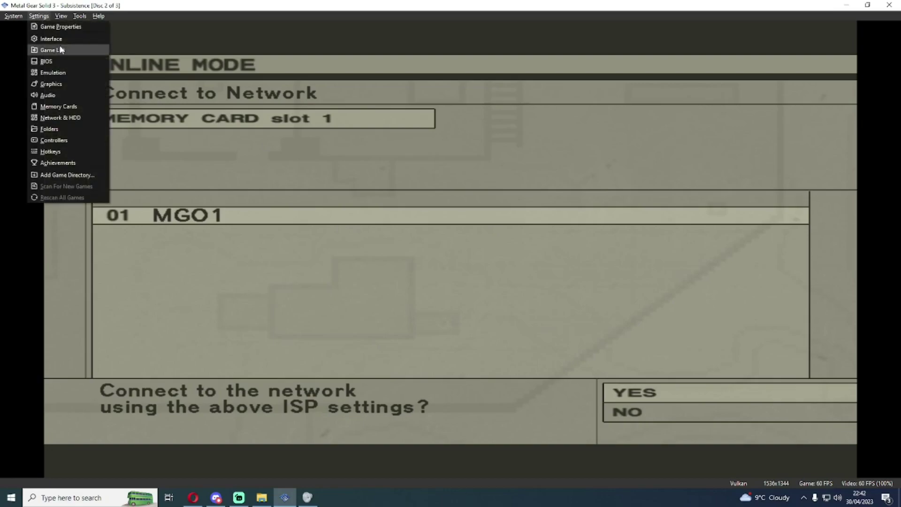
left_click(83, 119)
left_click_drag(443, 75, 580, 92)
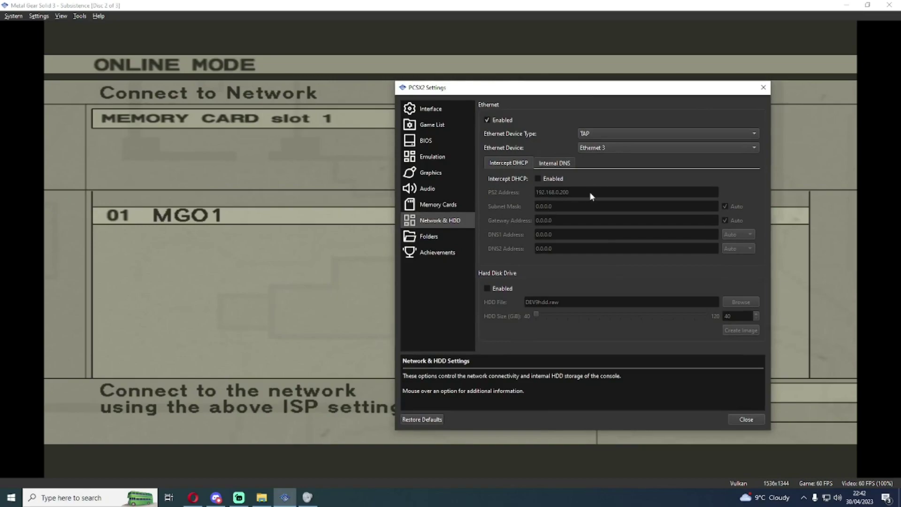
left_click(608, 133)
left_click(614, 142)
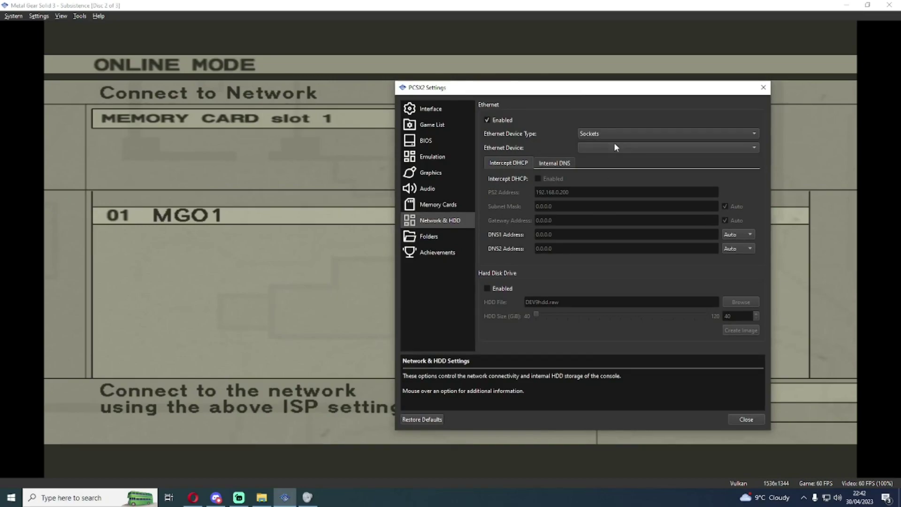
left_click(616, 147)
left_click(615, 169)
left_click(743, 421)
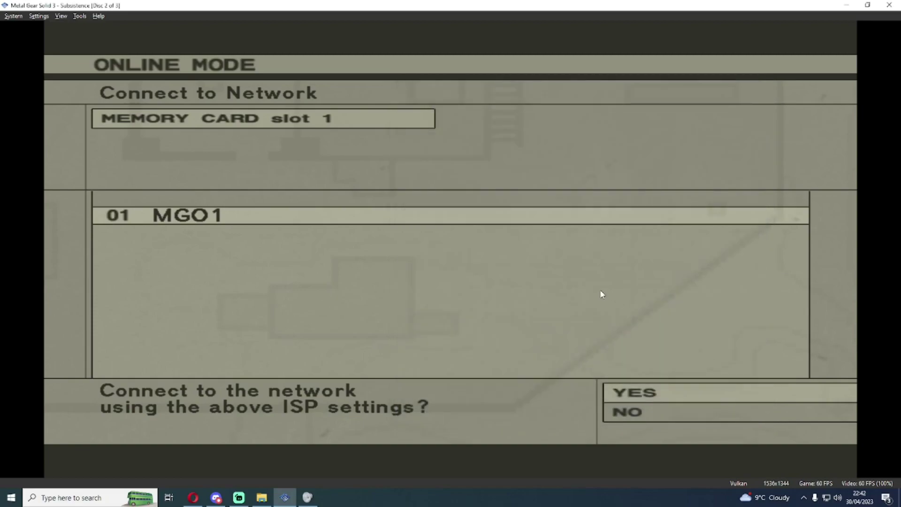
Connect with the MGO1 ISP settings and allow PCSX2 PS2 Emulator through Windows Defender Firewall on private networks.
key("Return")
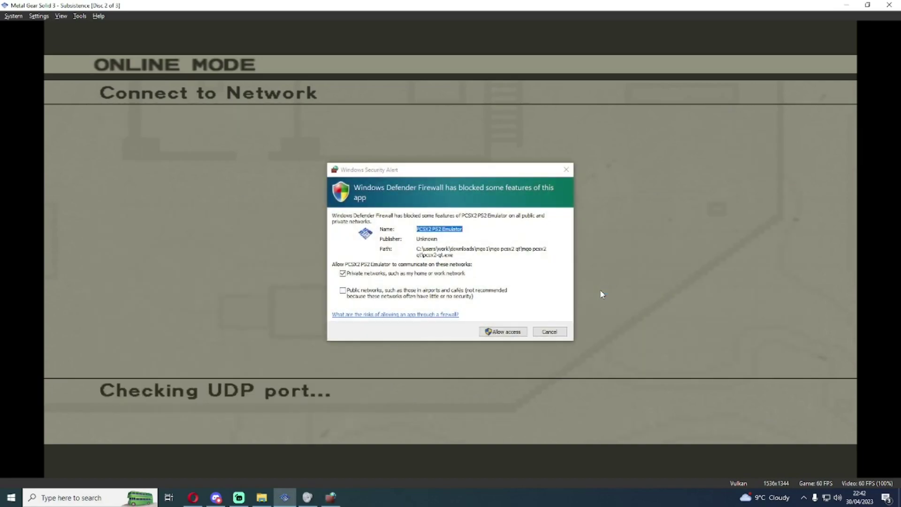
left_click(512, 332)
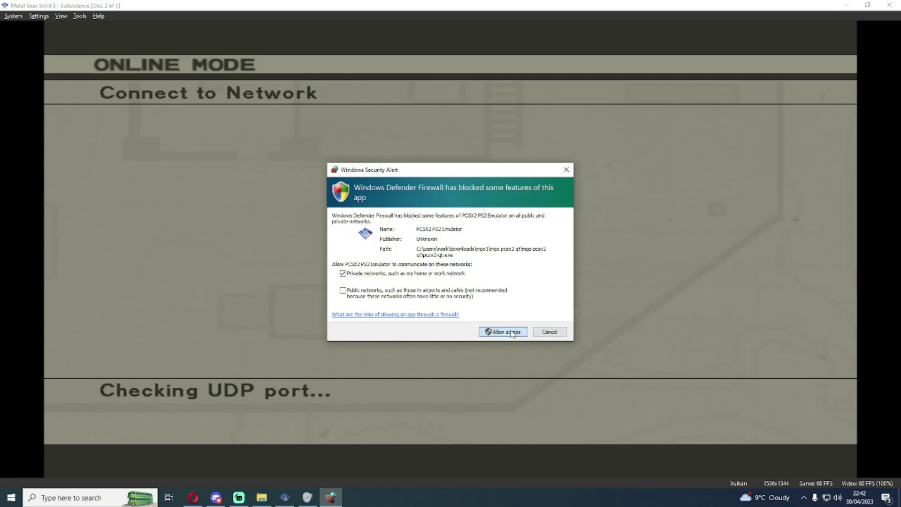
left_click(512, 332)
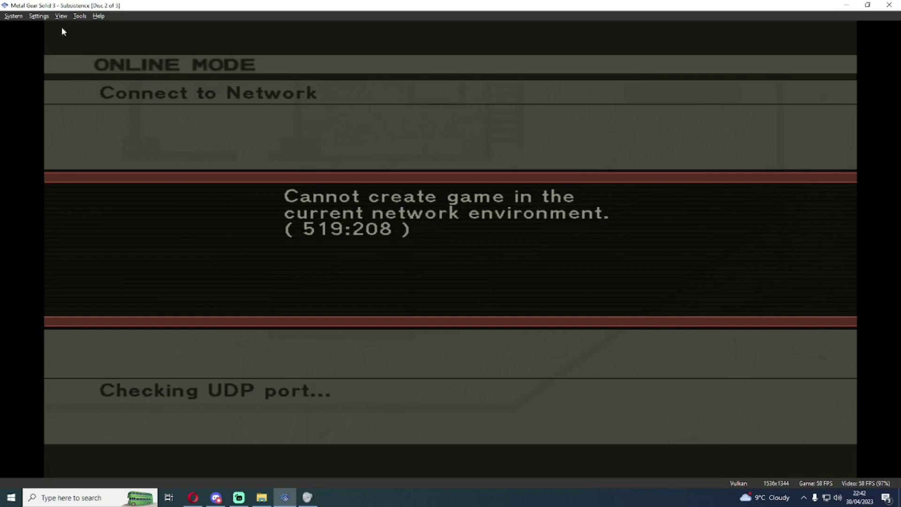
Reopen the emulator's Network & HDD settings and check the available Ethernet device types.
left_click(39, 16)
left_click(52, 118)
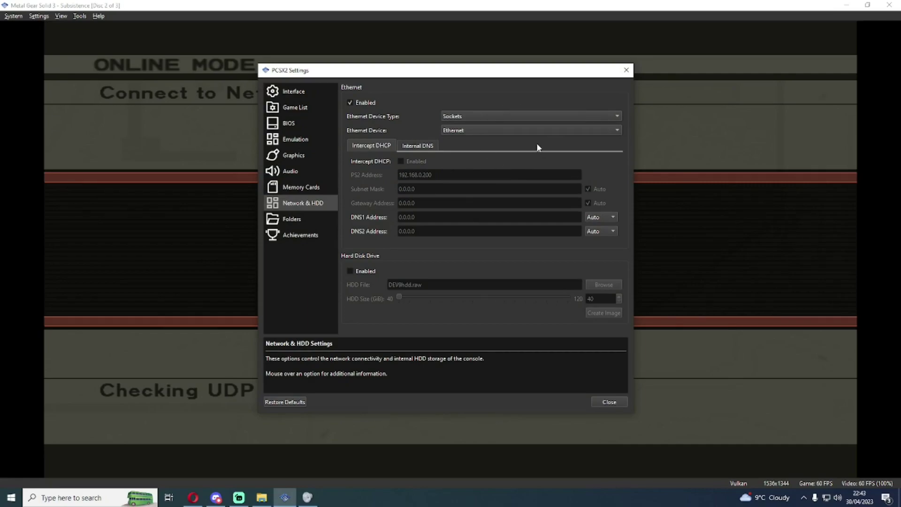
left_click(493, 119)
left_click(493, 117)
Examine the network adapters in Windows Network Connections to identify the connected one, and close the Windows settings windows.
right_click(827, 499)
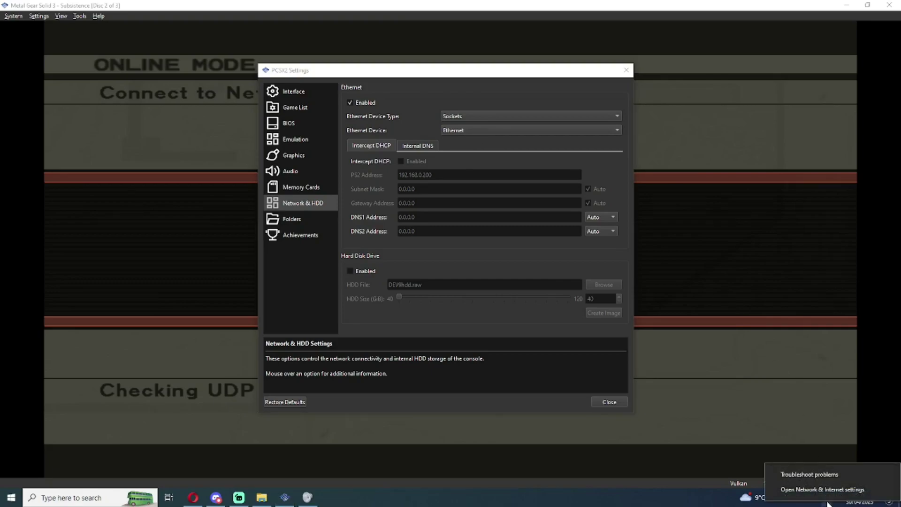
key("Escape")
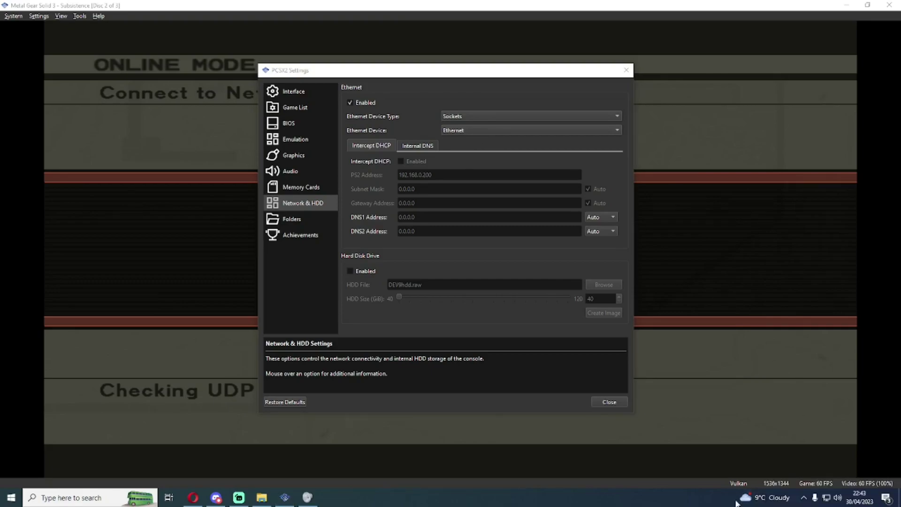
right_click(828, 499)
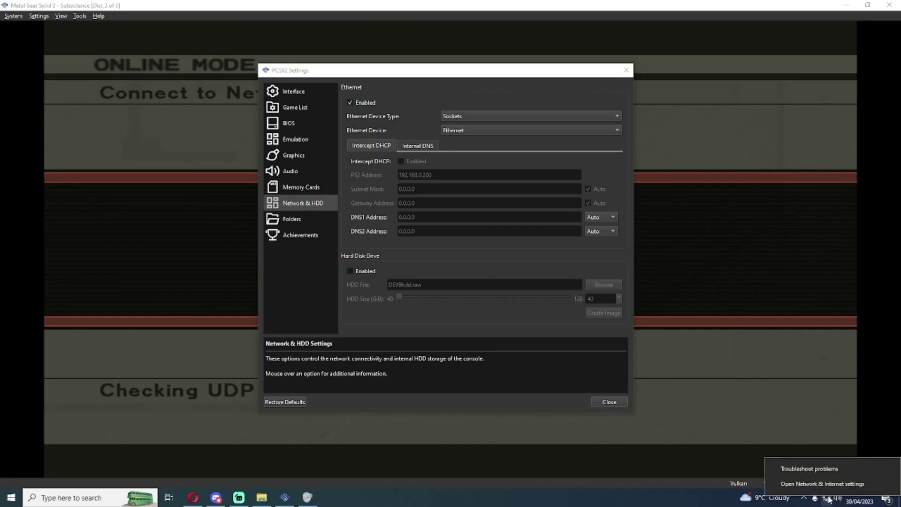
left_click(832, 484)
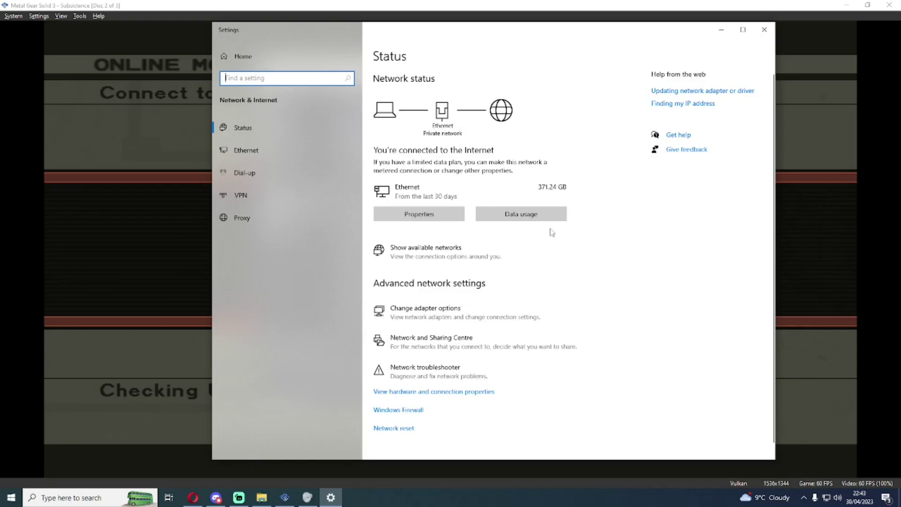
left_click(448, 321)
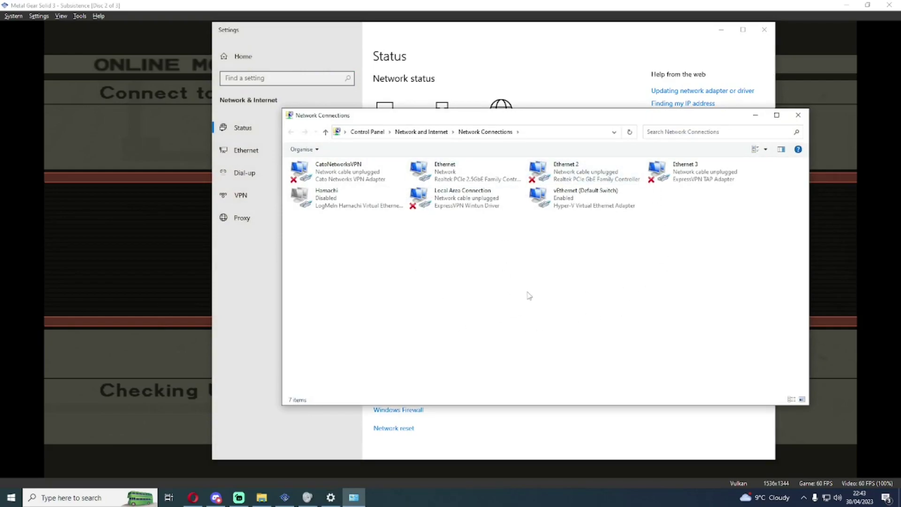
left_click(478, 178)
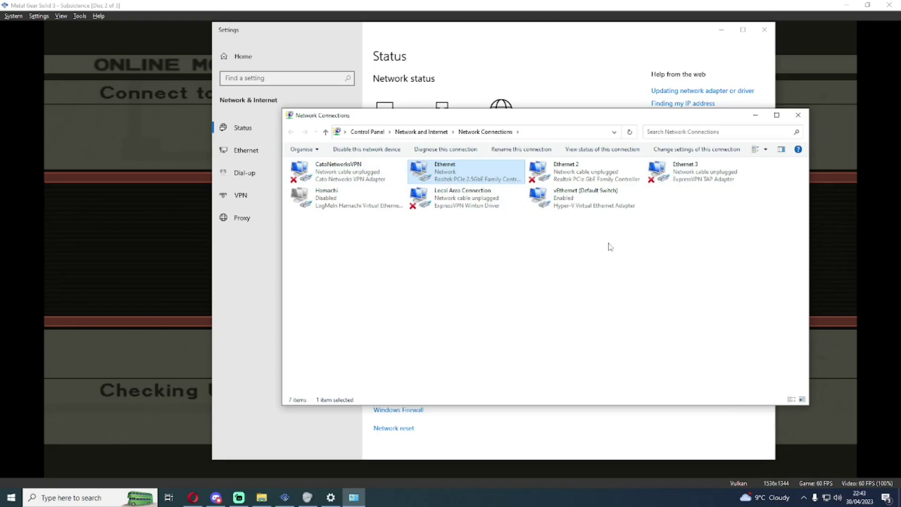
left_click(797, 115)
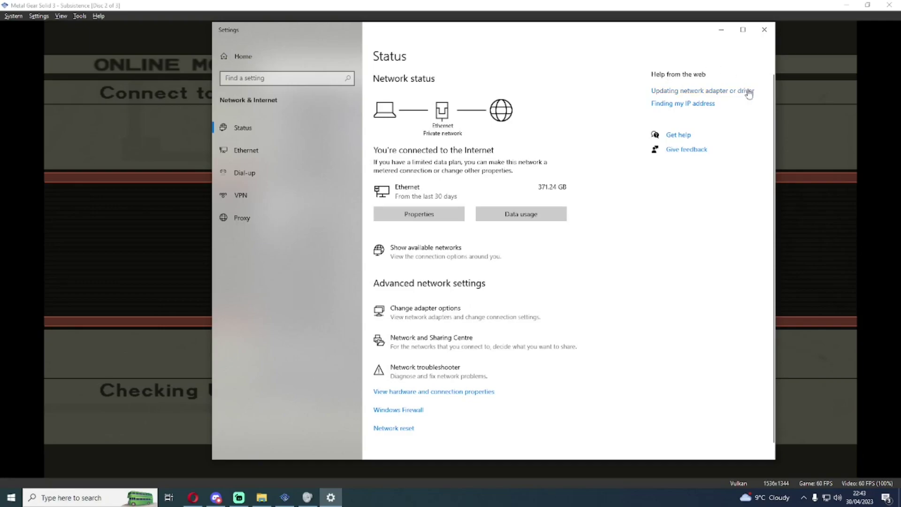
left_click(764, 31)
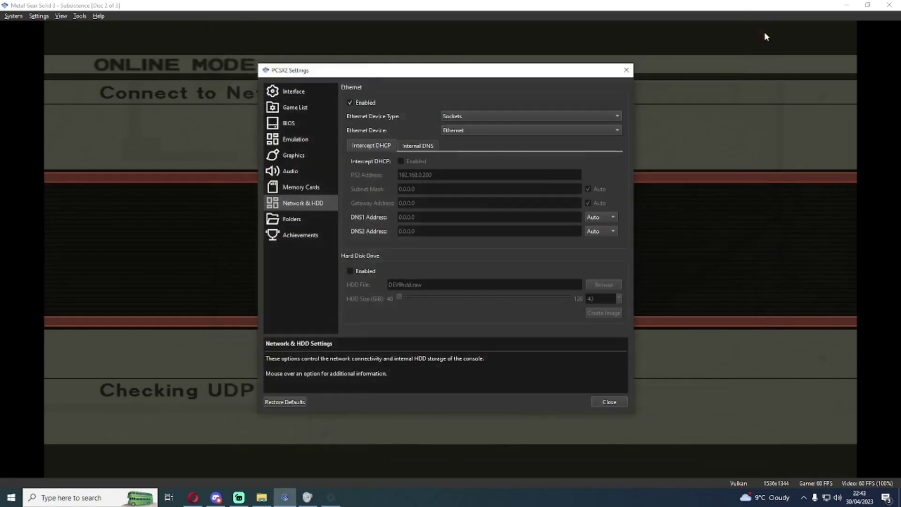
Check the Ethernet device and device type choices, keep Ethernet and Sockets, and close the emulator settings.
left_click(513, 130)
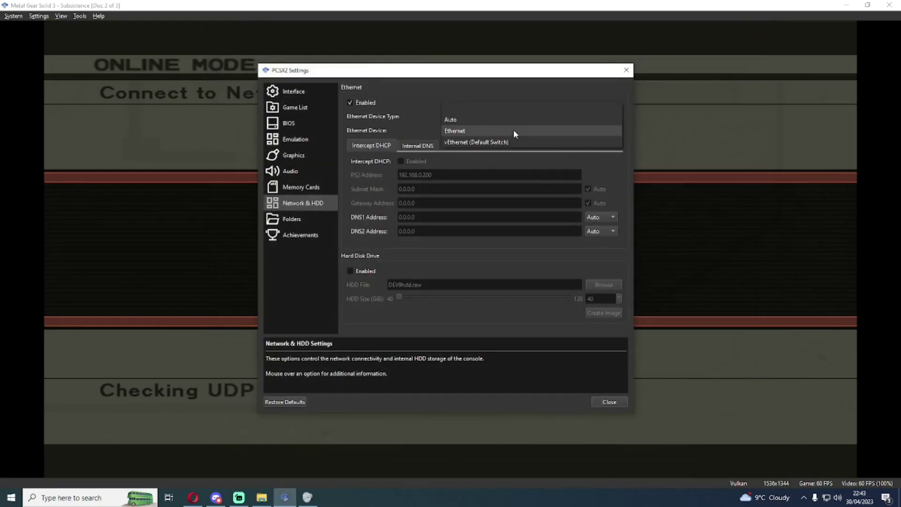
left_click(513, 129)
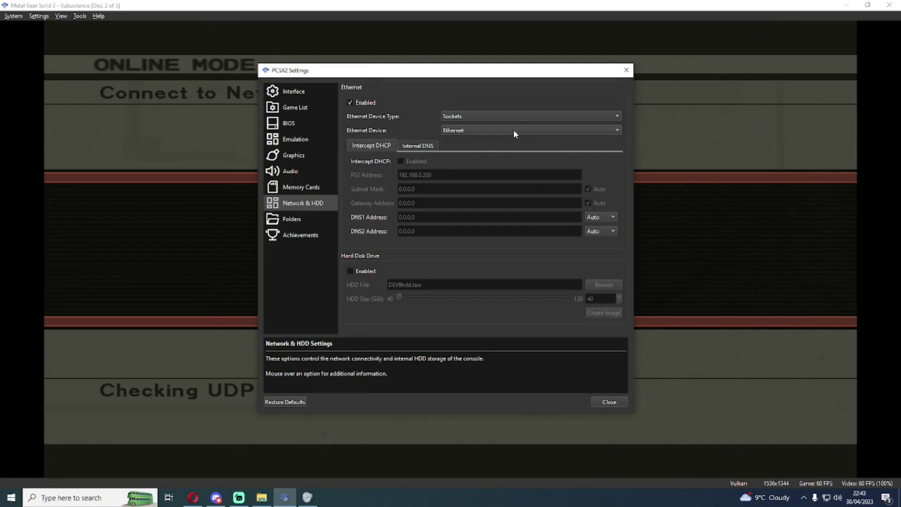
left_click(513, 116)
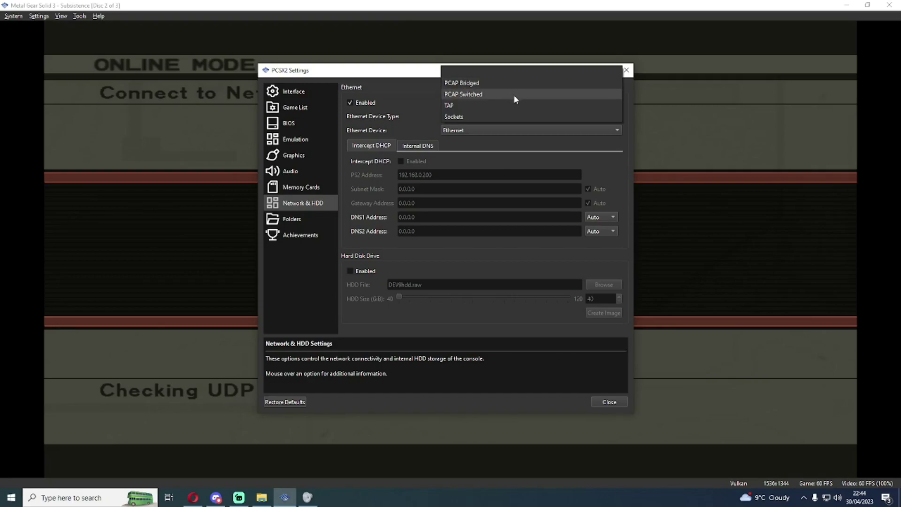
left_click(464, 117)
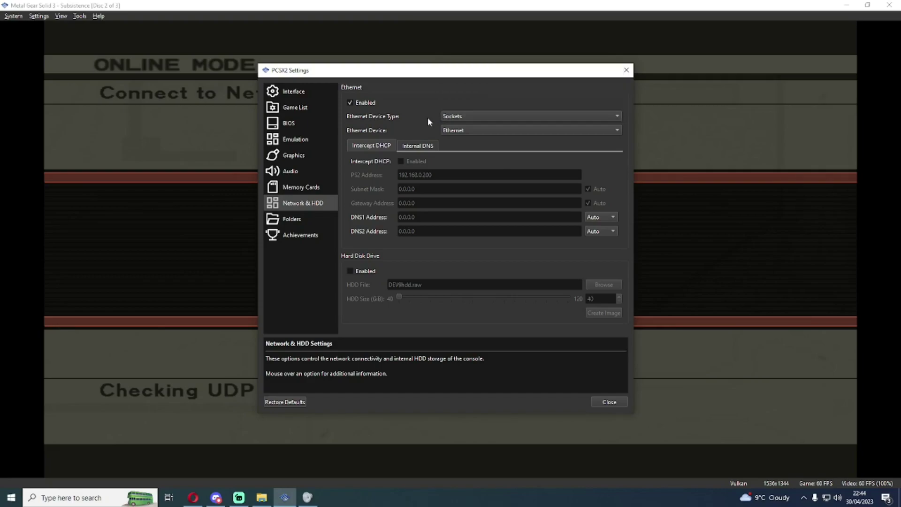
left_click(615, 404)
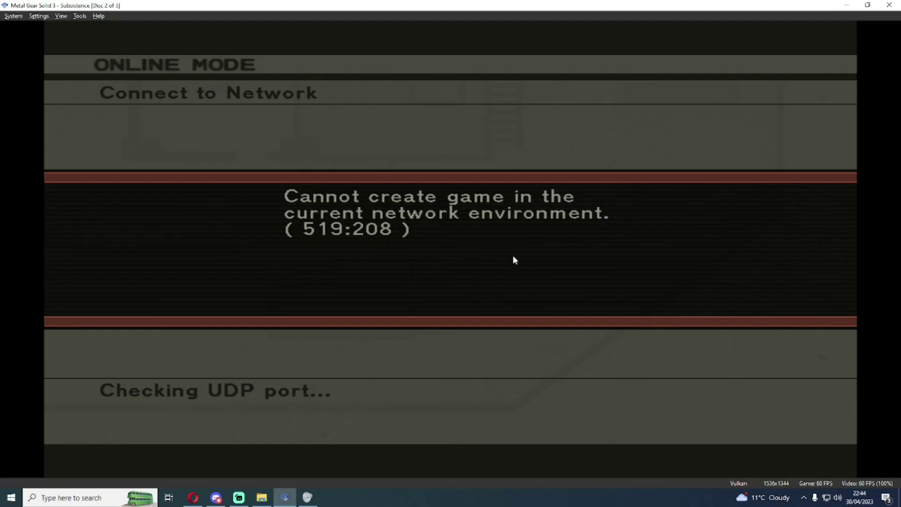
Dismiss the game's network error, disagree with the Online Mode Terms of Use and confirm disconnecting from the network.
key("Return")
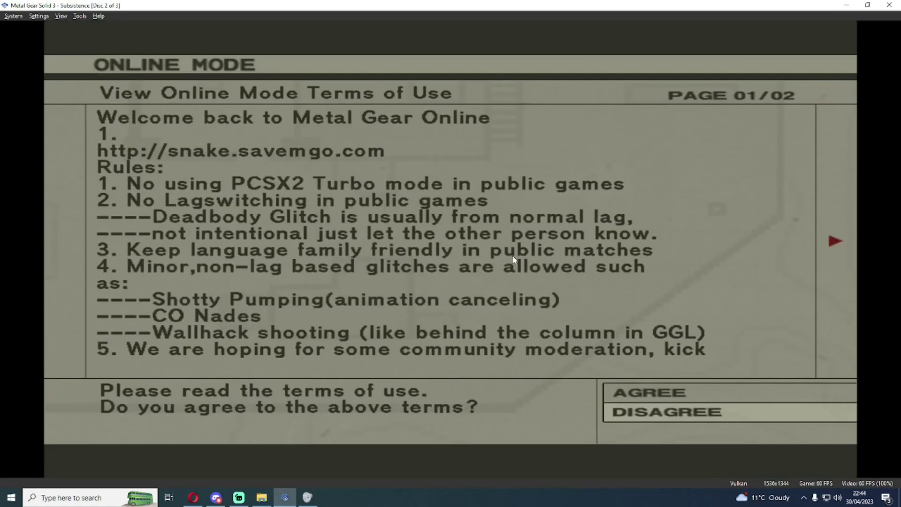
key("Up")
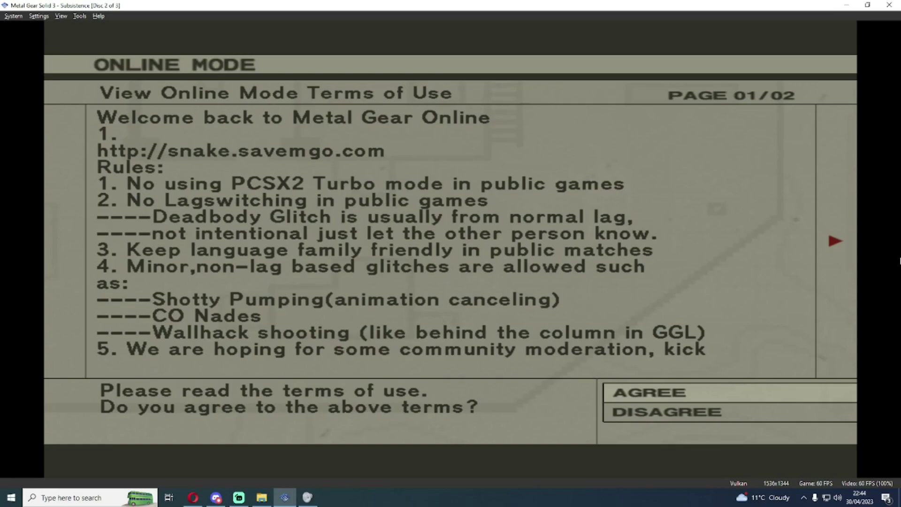
key("Down")
key("Return")
key("Up")
key("Return")
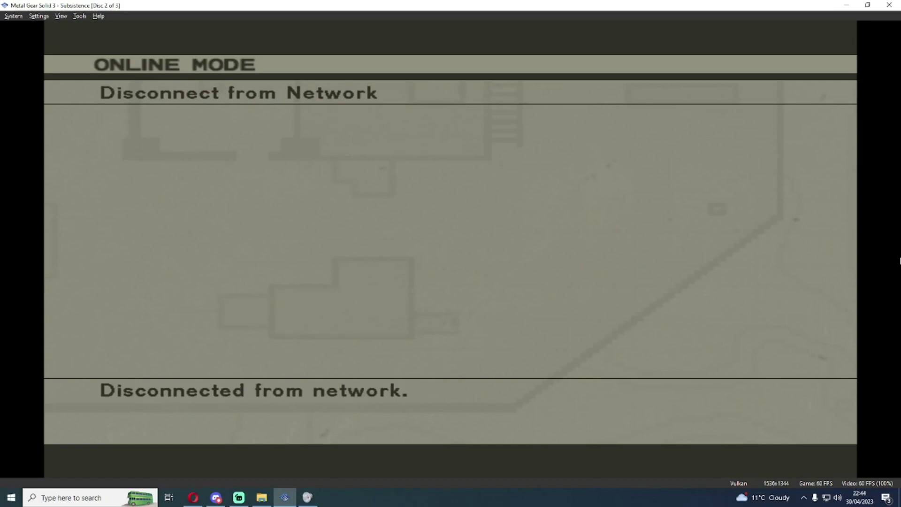
Return to the Start Menu and choose Play Using Detailed Settings to reach the Network Menu.
key("Return")
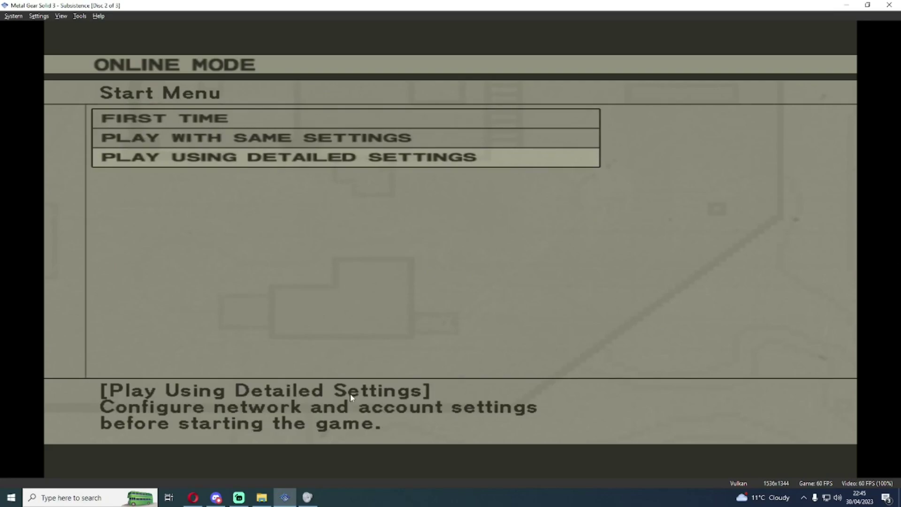
key("Return")
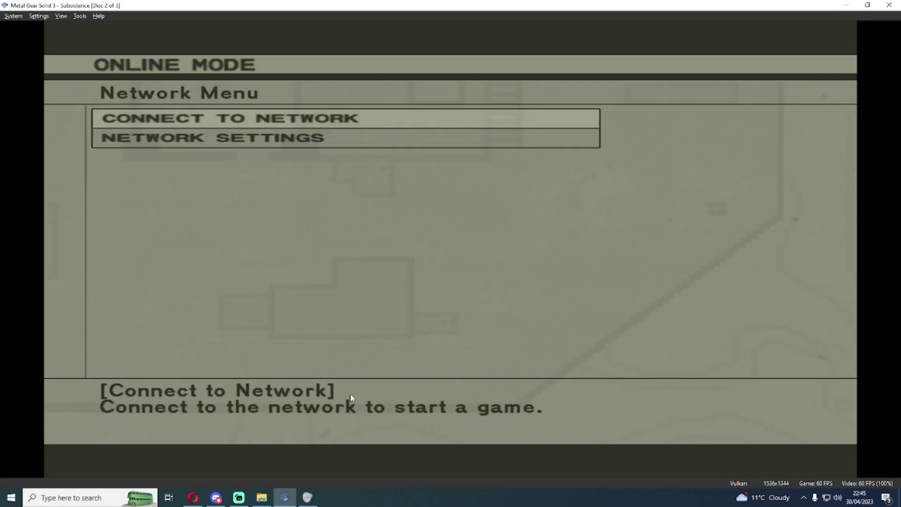
Choose to connect to the network using the MGO1 ISP settings on memory card slot 1.
key("Return")
key("Return")
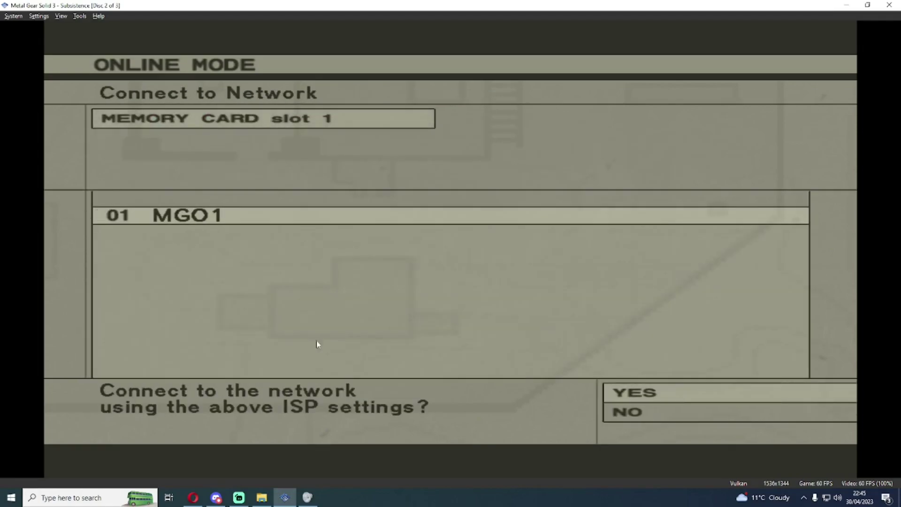
Open the emulator's Network & HDD settings and set the Ethernet device type to PCAP Bridged.
left_click(39, 16)
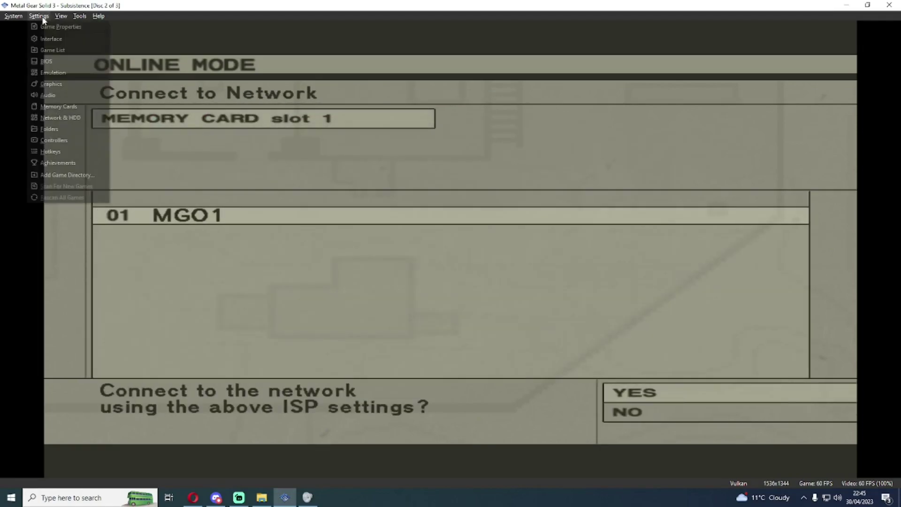
left_click(75, 118)
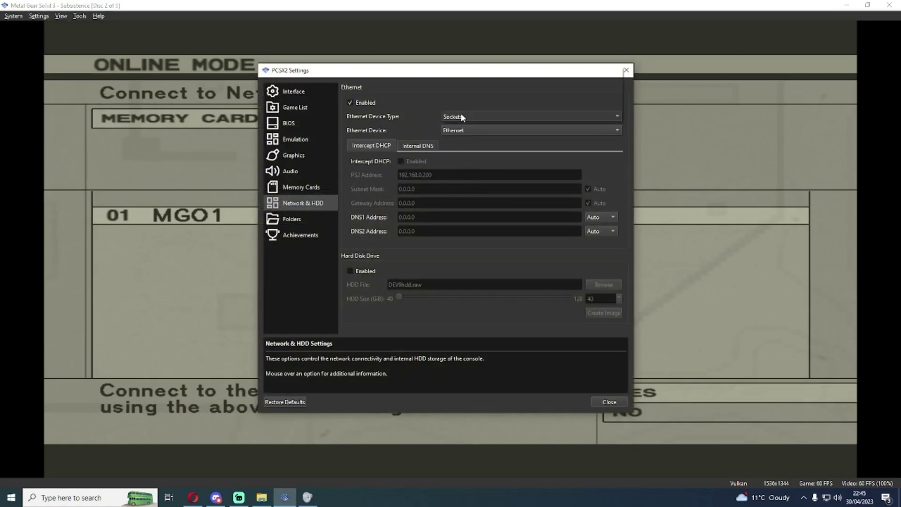
left_click(461, 114)
left_click(494, 83)
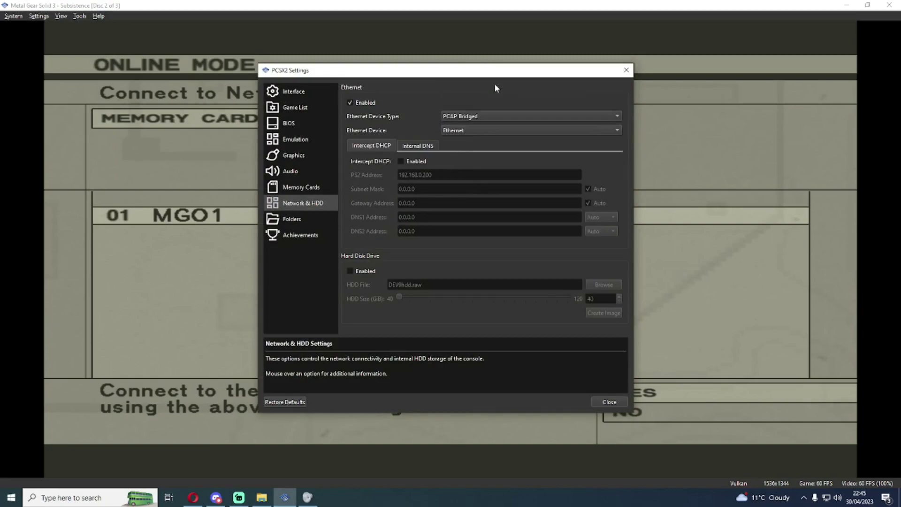
Enable Intercept DHCP, set the PS2 address to 192.168.0.200, and close the emulator settings.
left_click(418, 162)
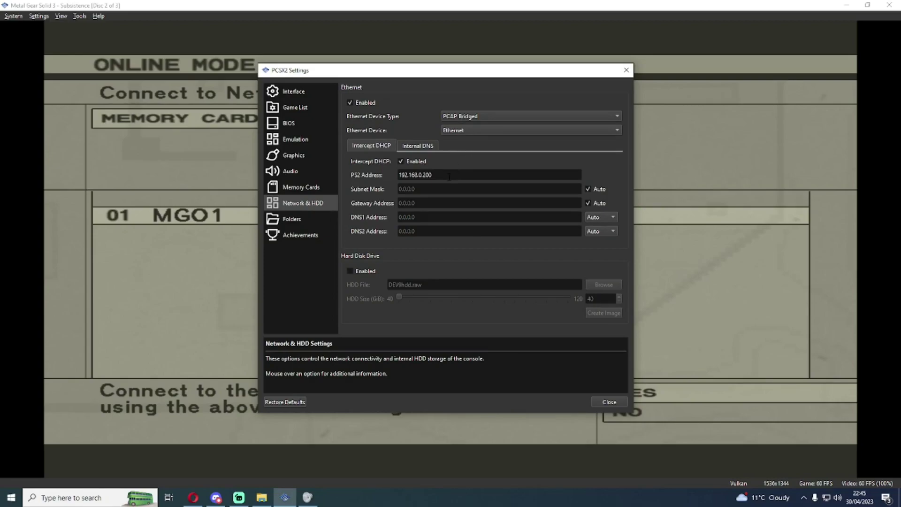
left_click_drag(432, 175, 359, 176)
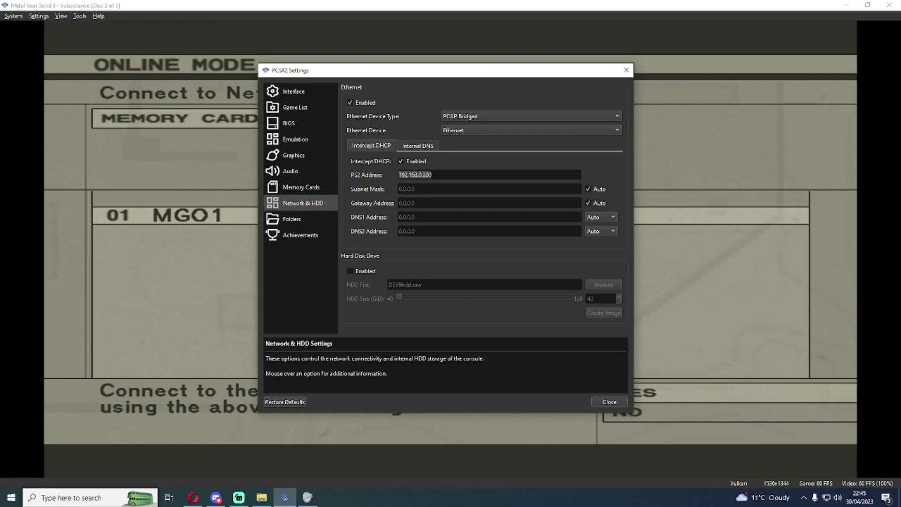
left_click(431, 174)
type("200")
left_click(609, 402)
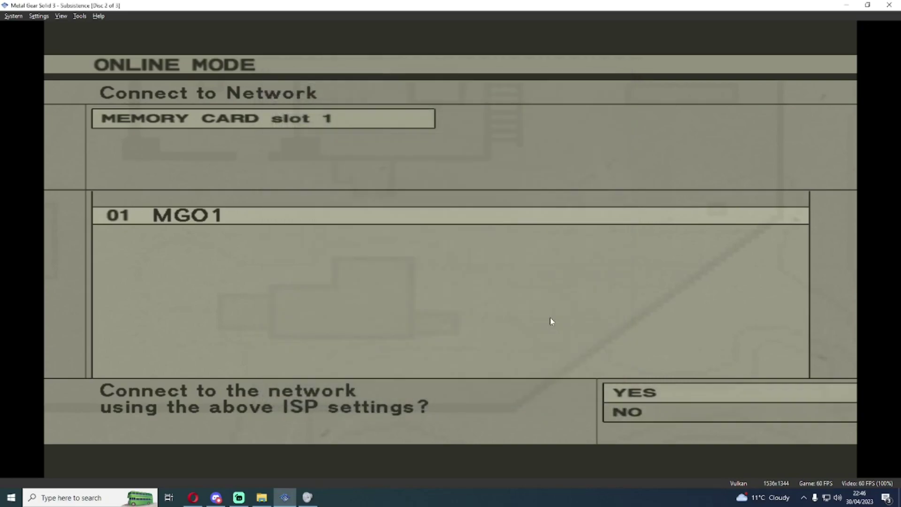
Connect with the MGO1 settings, disagree with the Online Mode Terms of Use and confirm disconnecting from the network.
key("Return")
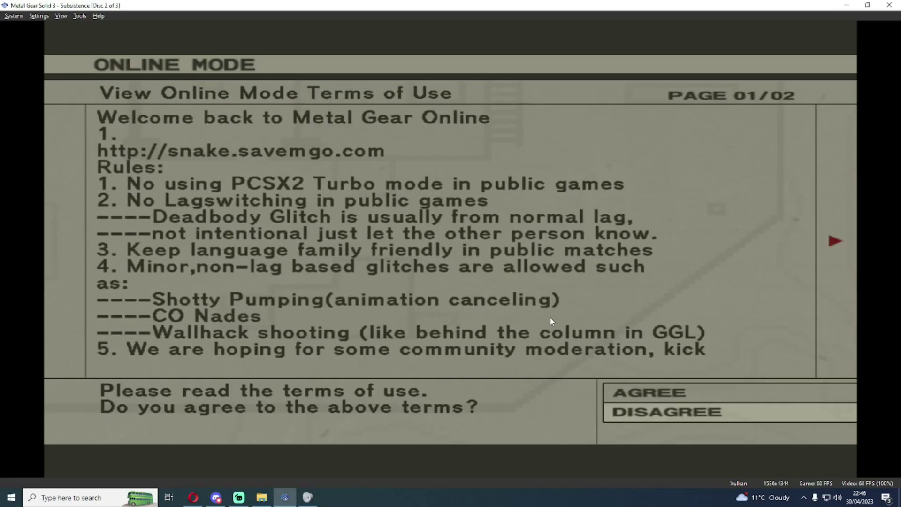
key("Down")
key("Return")
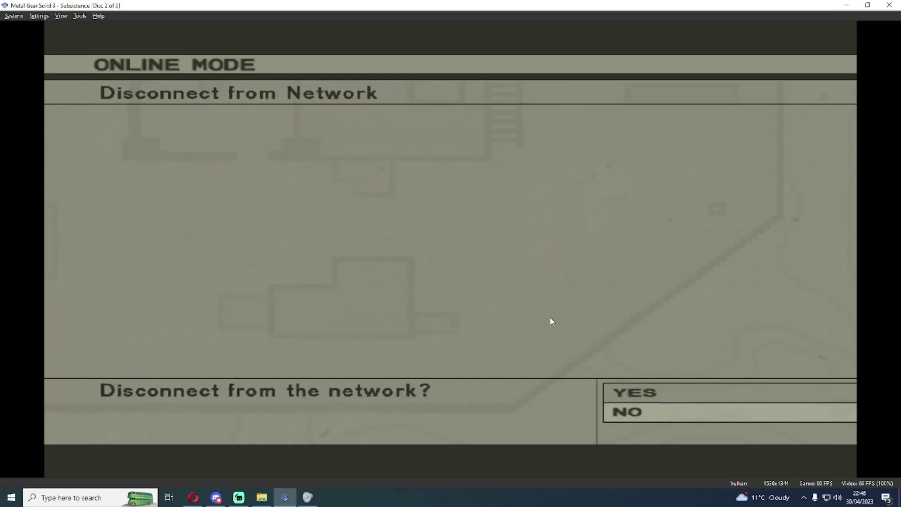
key("Return")
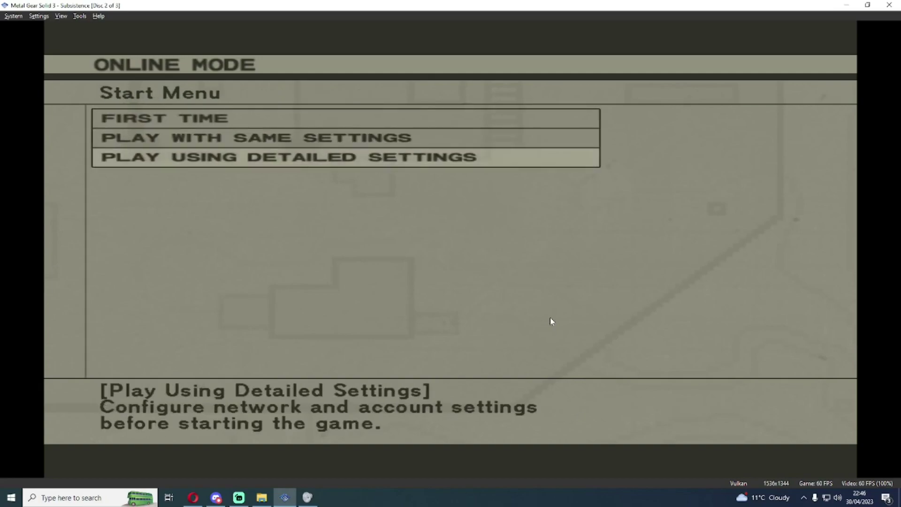
Review the game's Network Settings for auto router, UDP port and upstream bandwidth via Play Using Detailed Settings, and accept them.
key("Return")
key("Down")
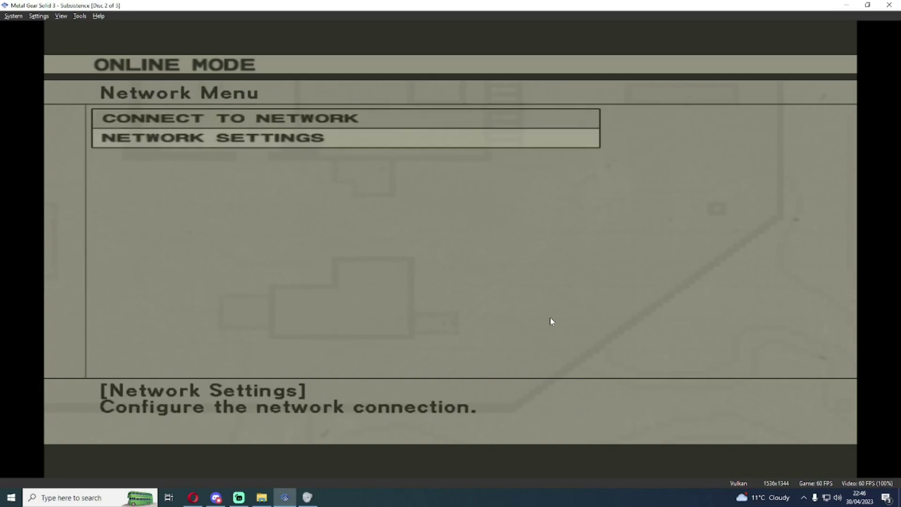
key("Return")
key("Down")
key("Down")
key("Up")
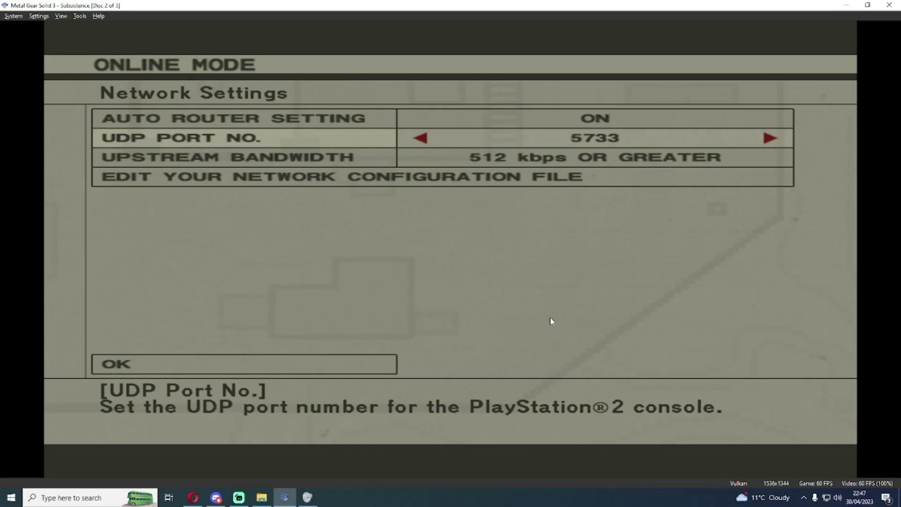
key("Down")
key("Down")
key("Down")
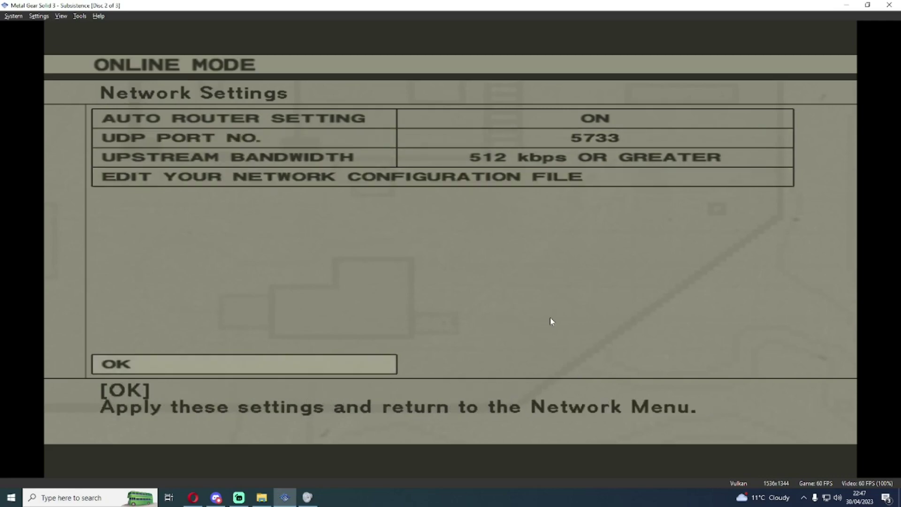
key("Return")
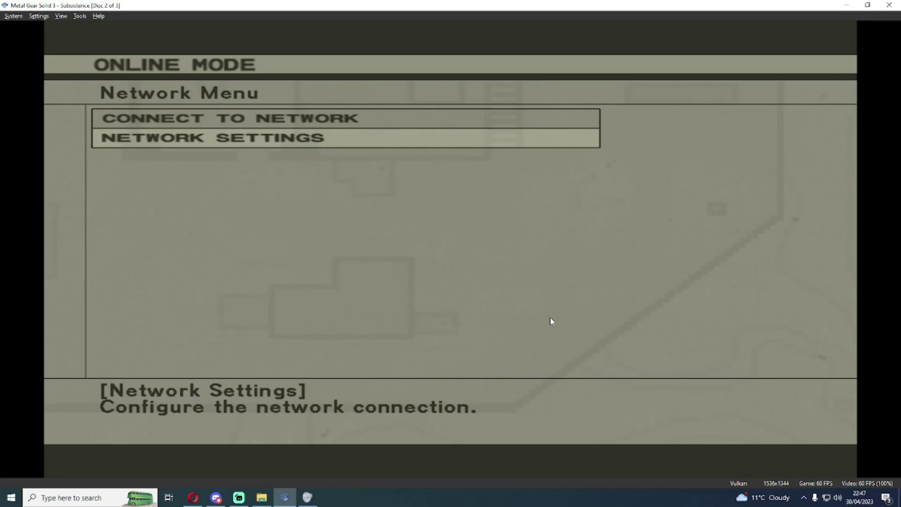
key("Up")
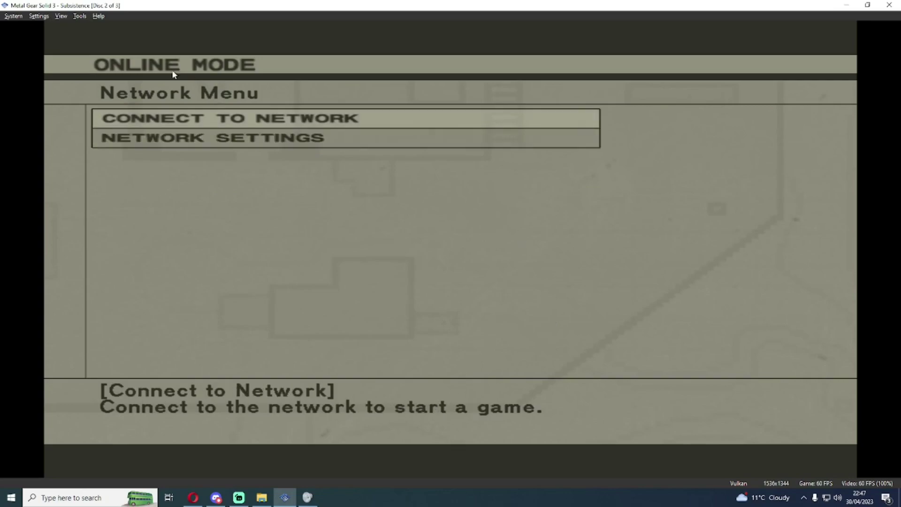
Recheck the emulator's Ethernet device and device type choices, keep Ethernet and PCAP Bridged, and close the settings.
left_click(39, 17)
left_click(60, 118)
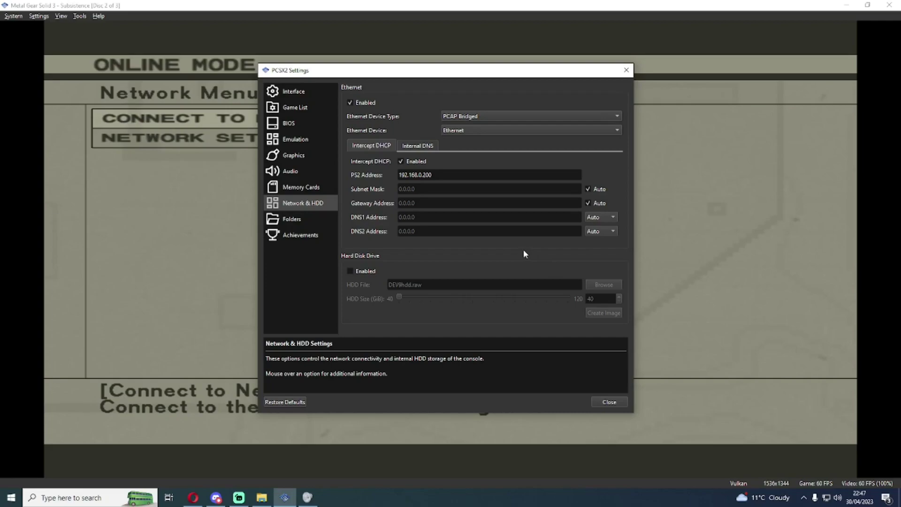
left_click(502, 125)
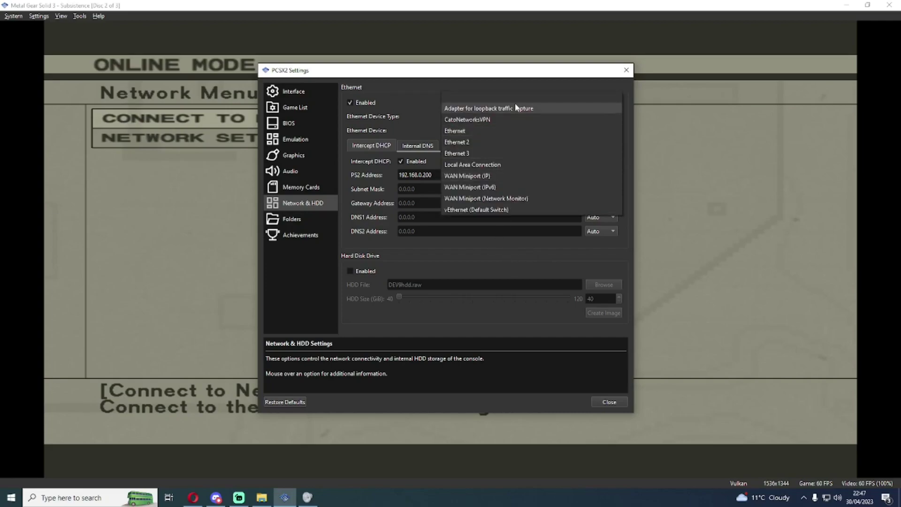
left_click(481, 134)
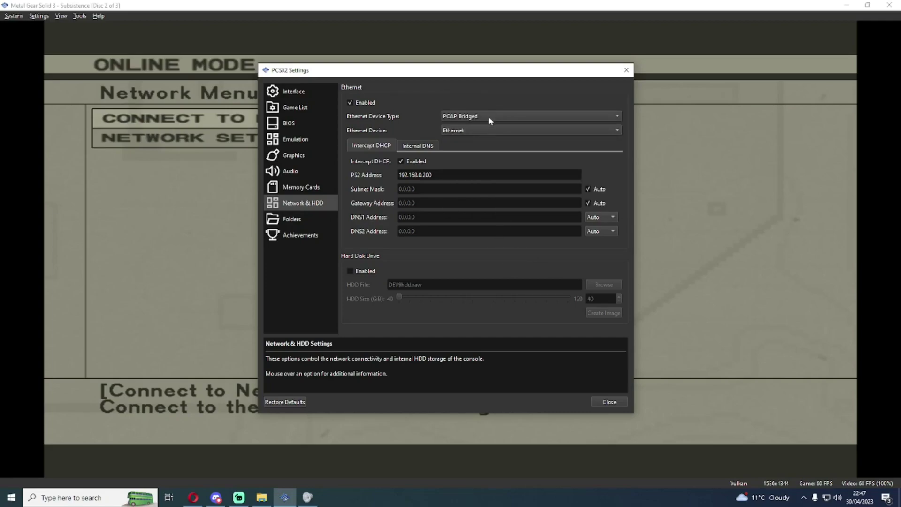
left_click(489, 121)
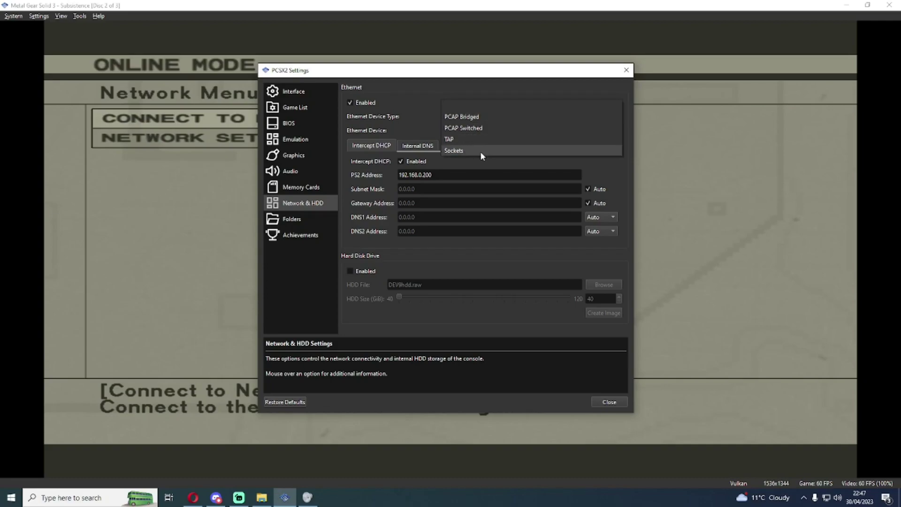
left_click(425, 120)
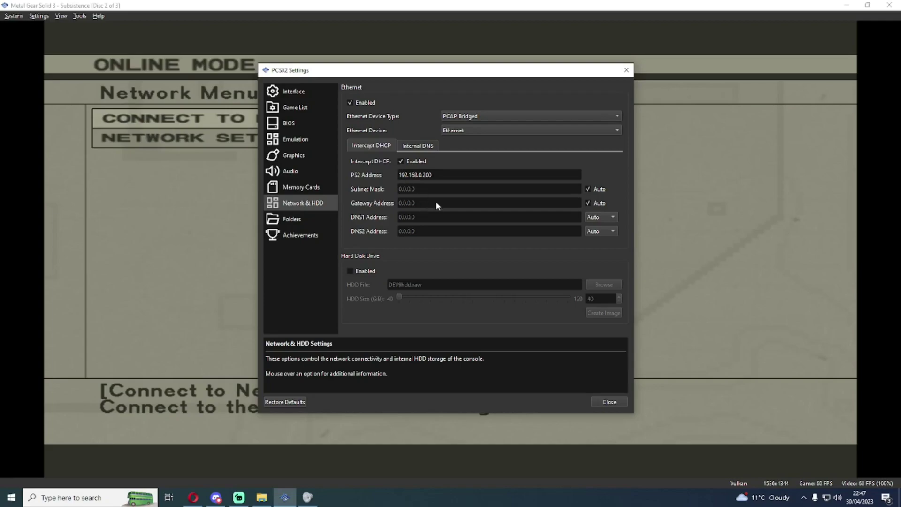
left_click(606, 402)
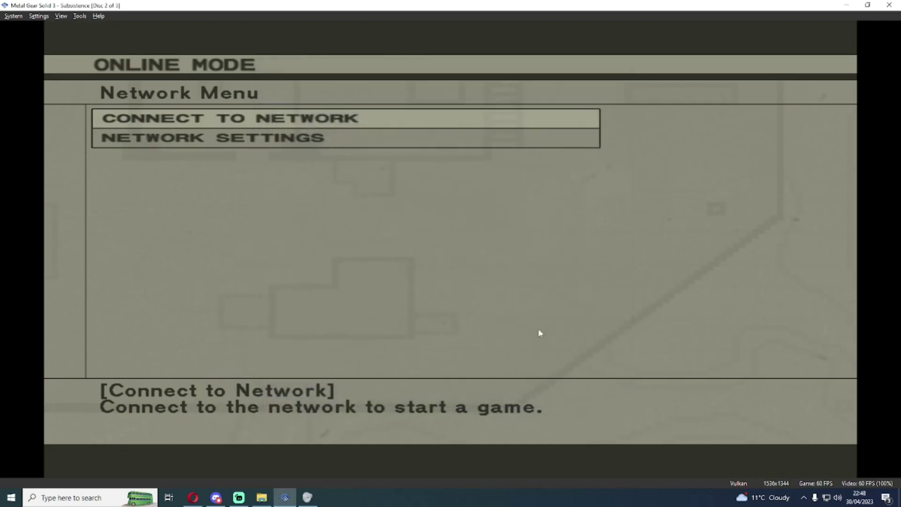